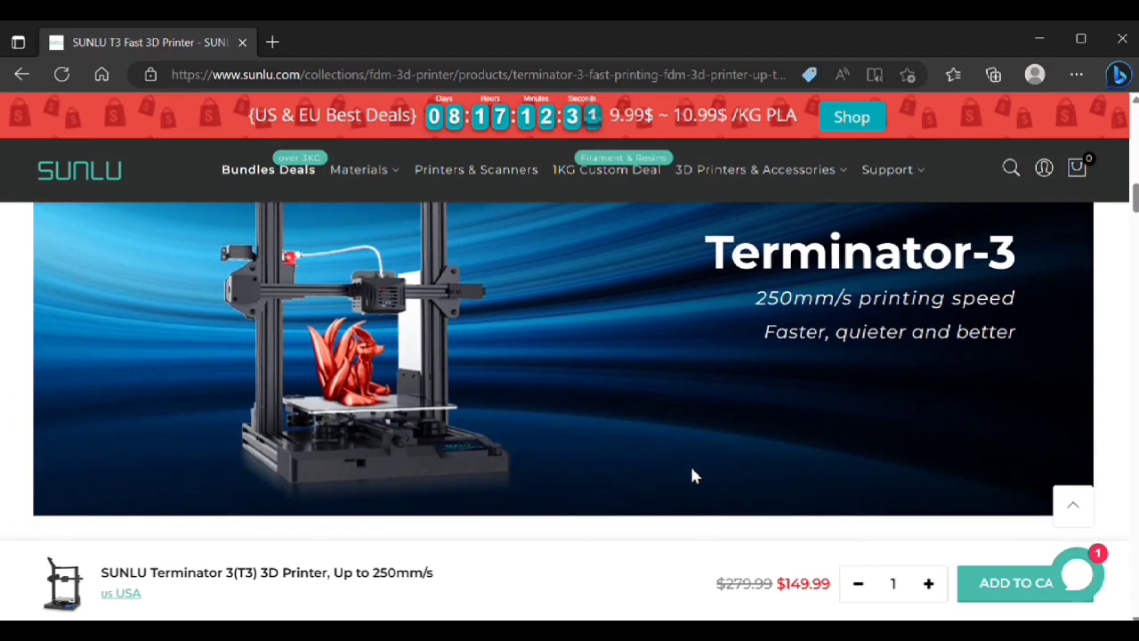
# Review the SUNLU Terminator 3 product page's key features, printing speed section and 50 mm/s versus 250 mm/s comparison
pyautogui.scroll(-2, 695, 476)
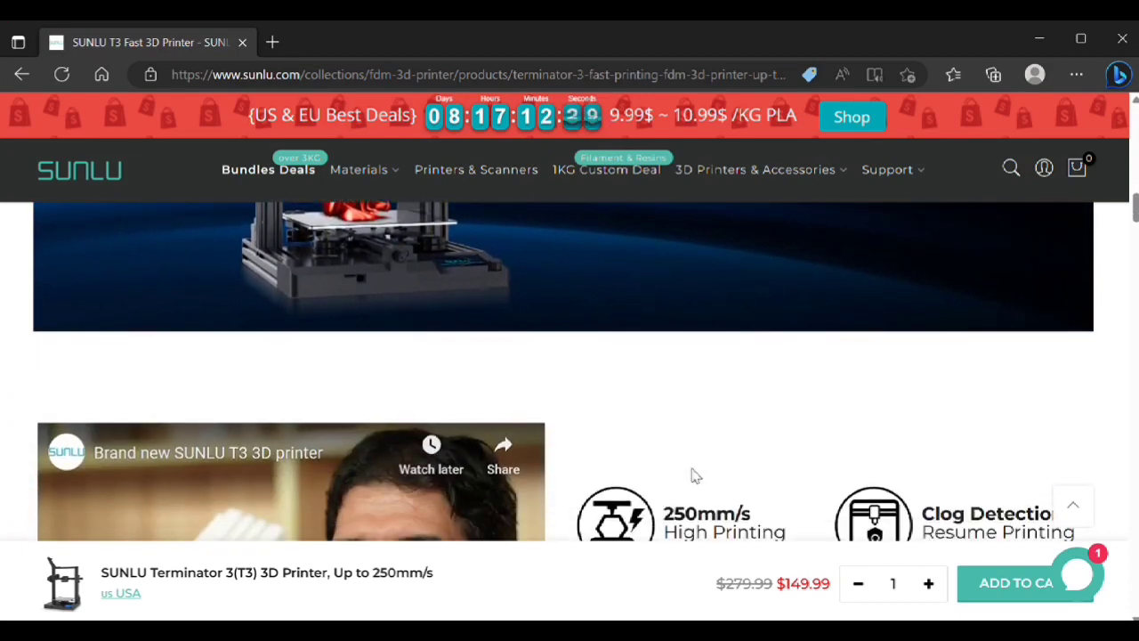
pyautogui.scroll(-2, 695, 476)
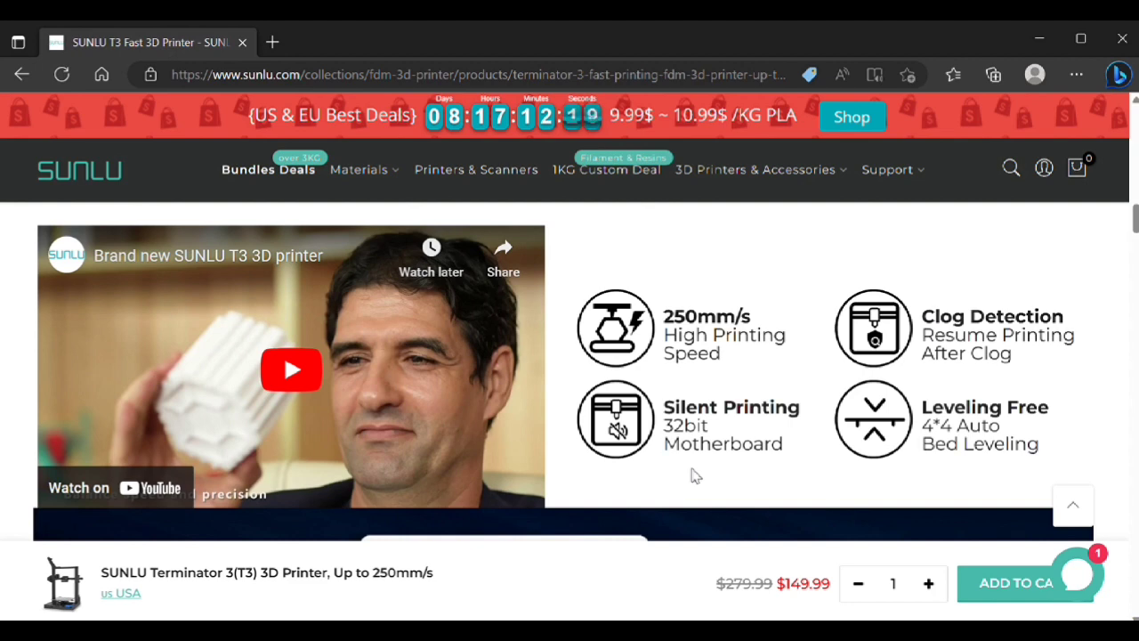
pyautogui.scroll(-3, 695, 476)
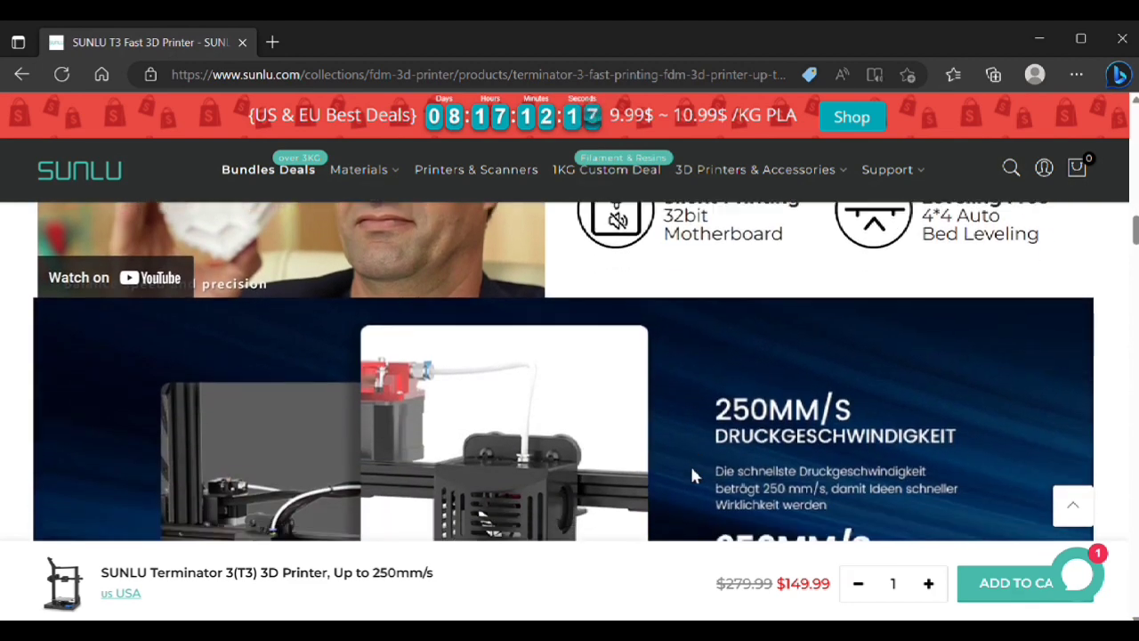
pyautogui.scroll(-1, 692, 476)
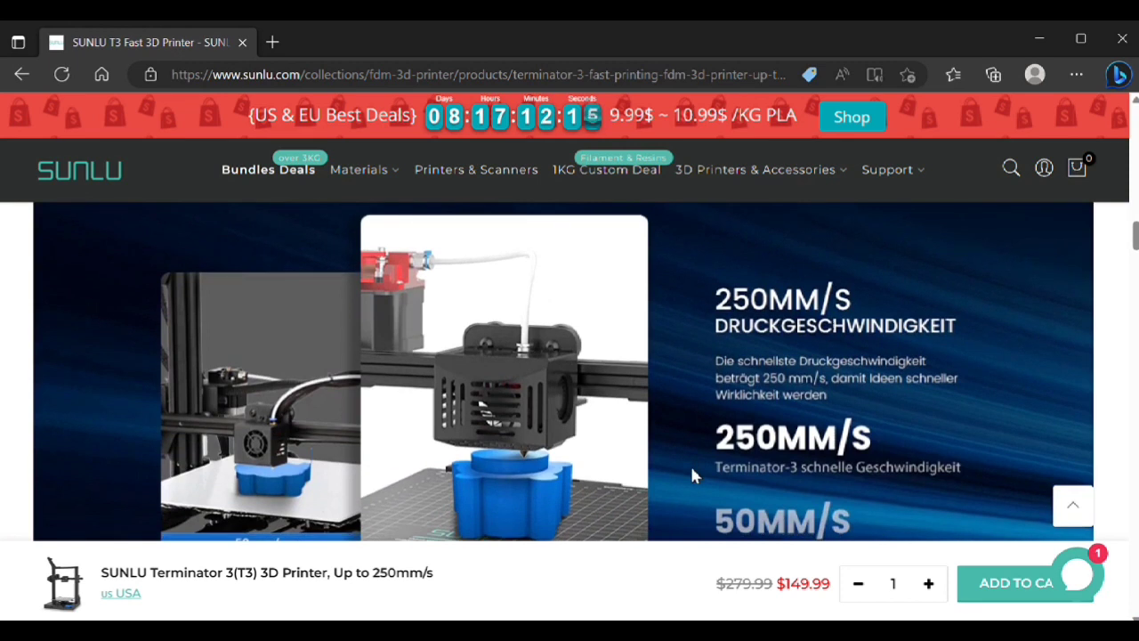
pyautogui.scroll(-1, 692, 474)
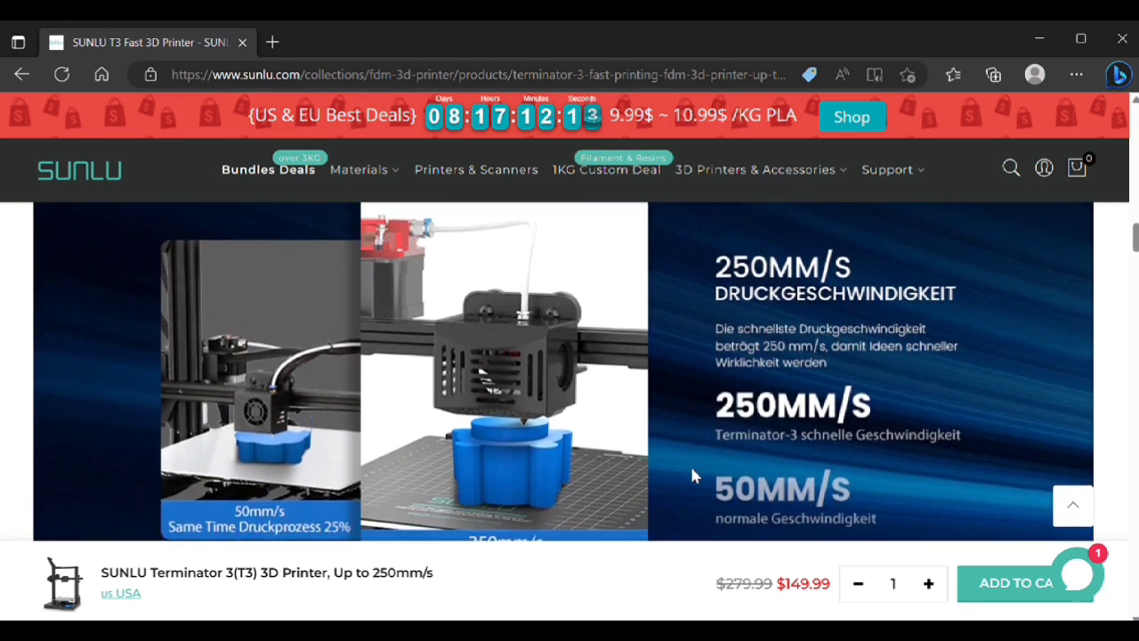
pyautogui.scroll(-1, 692, 476)
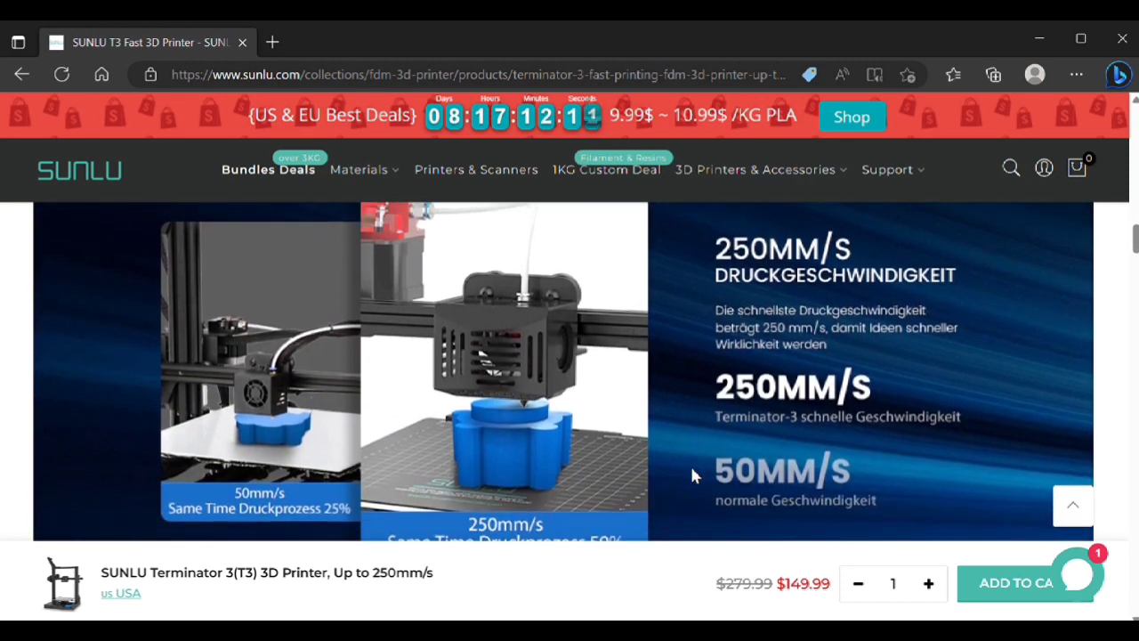
pyautogui.scroll(-2, 692, 476)
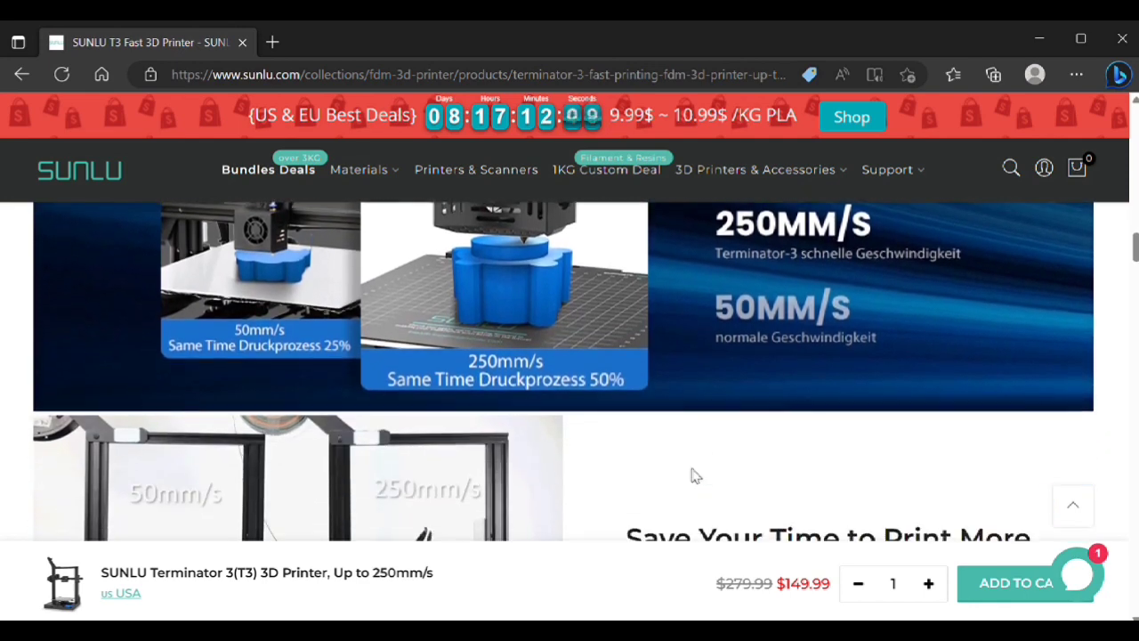
pyautogui.scroll(-2, 695, 475)
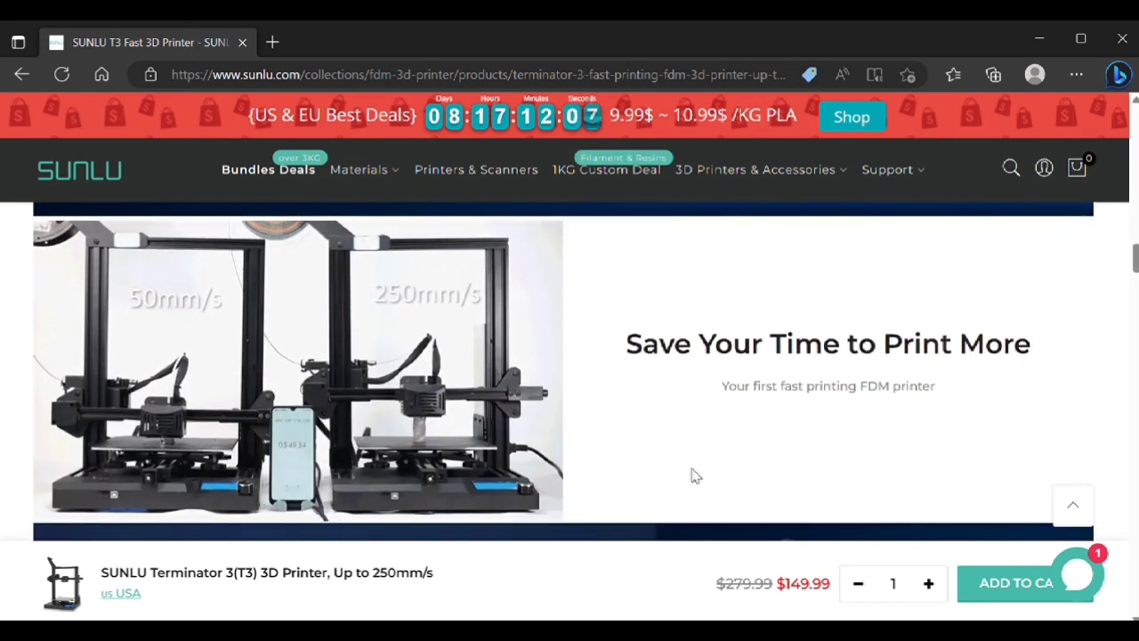
pyautogui.scroll(-1, 694, 476)
pyautogui.scroll(-3, 695, 476)
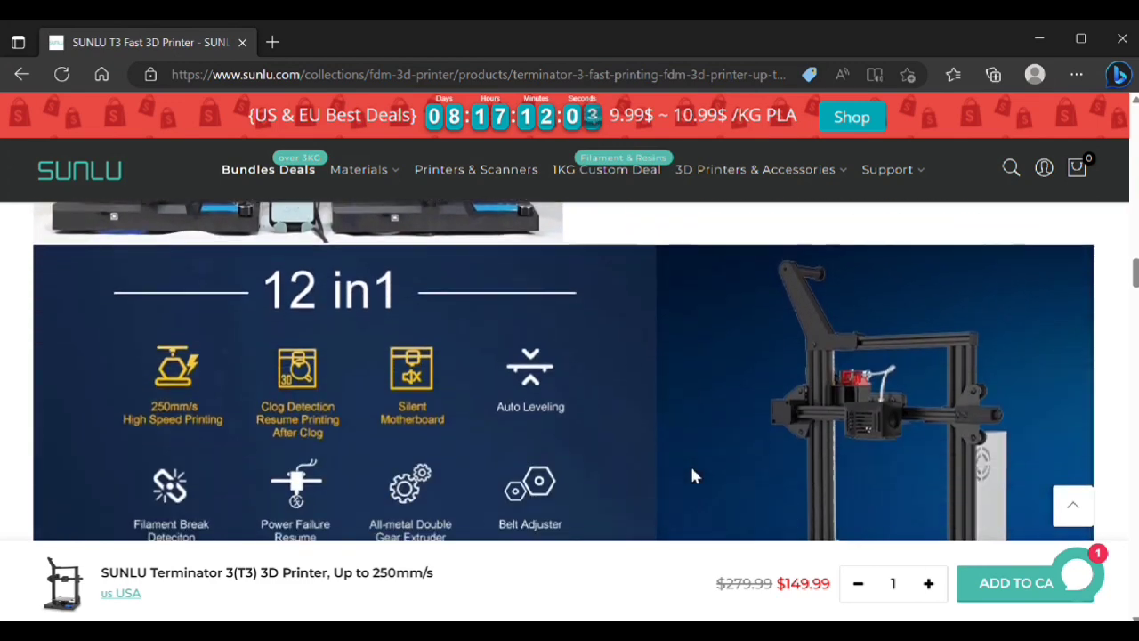
# Review the 12 in 1 overview and the feature descriptions, from clog detection and auto-leveling to the build plate, assembly and body
pyautogui.scroll(-1, 692, 475)
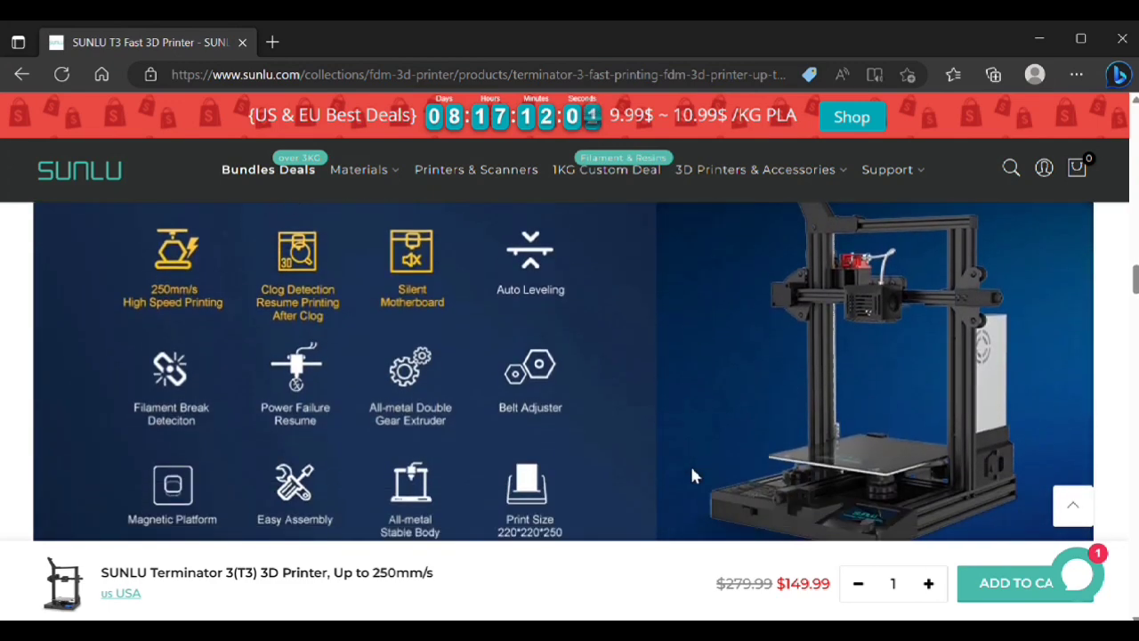
pyautogui.scroll(-1, 692, 475)
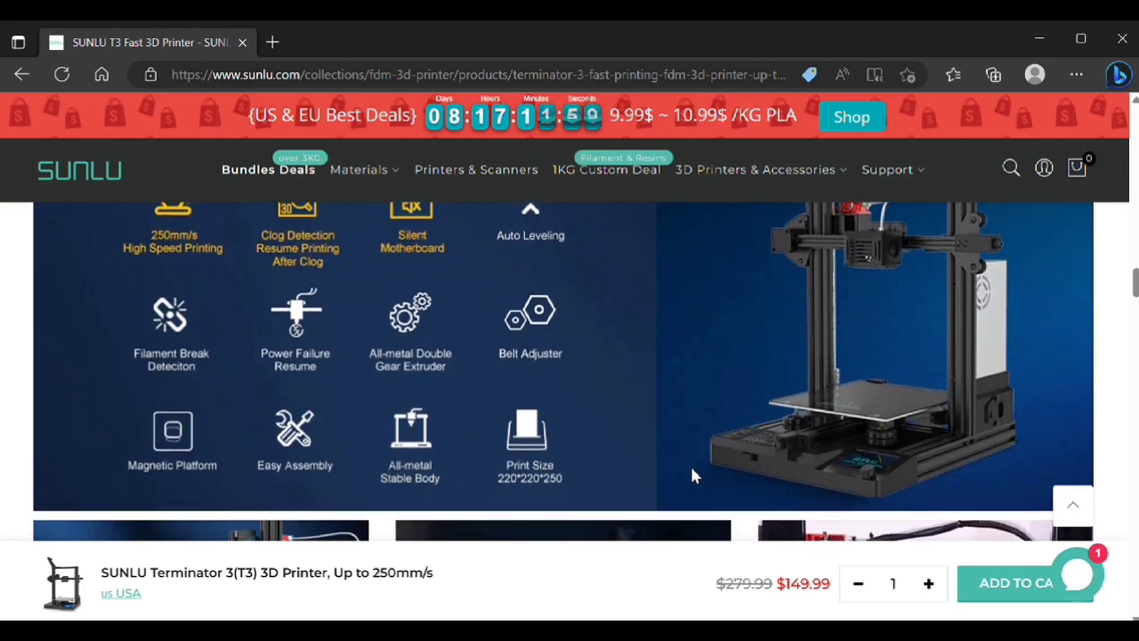
pyautogui.scroll(-1, 693, 476)
pyautogui.scroll(-2, 692, 476)
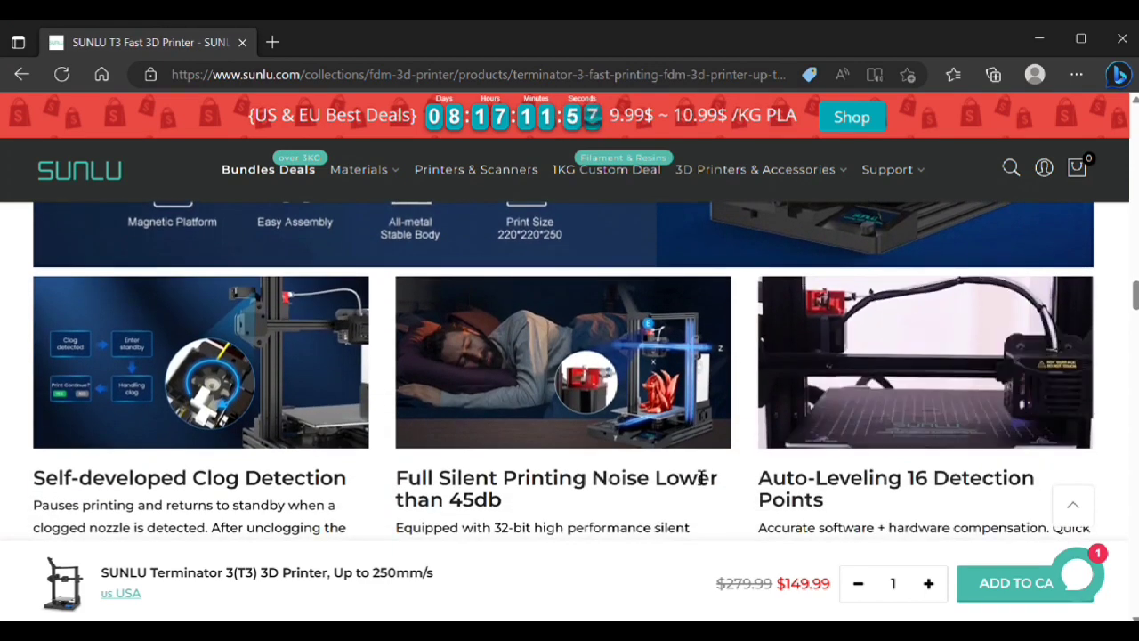
pyautogui.scroll(-1, 692, 476)
pyautogui.scroll(-1, 692, 476)
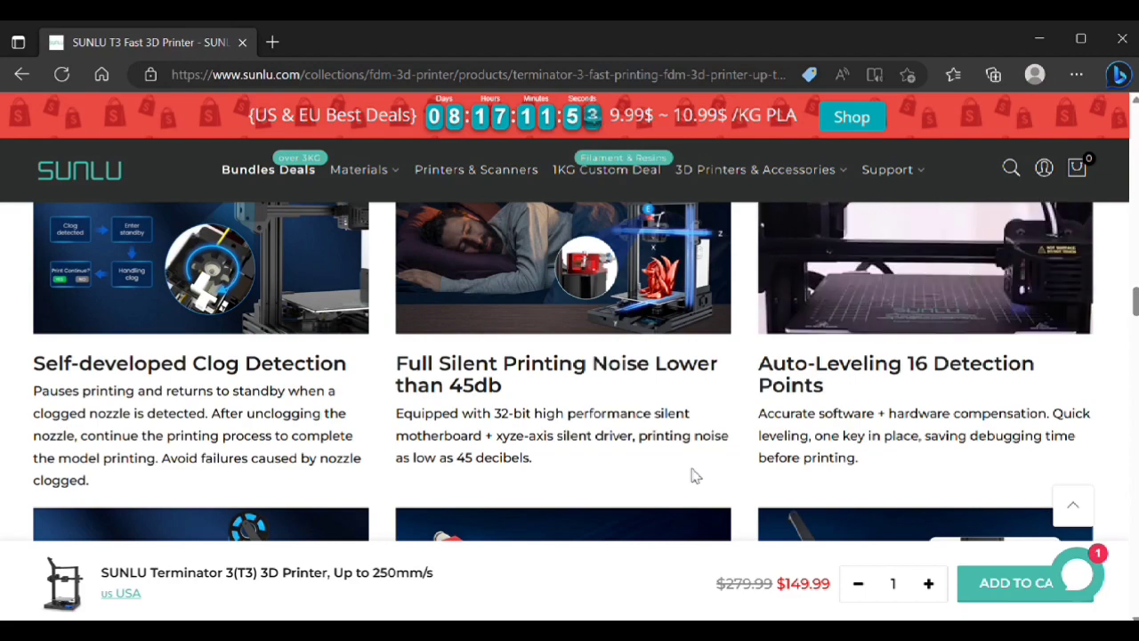
pyautogui.scroll(-3, 695, 477)
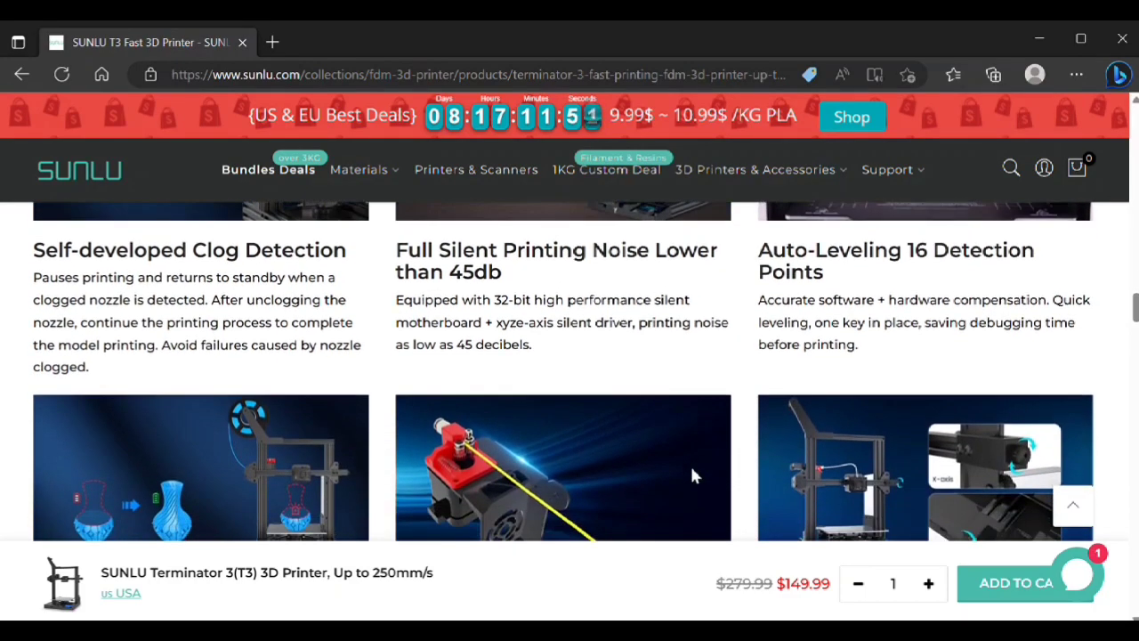
pyautogui.scroll(-1, 695, 476)
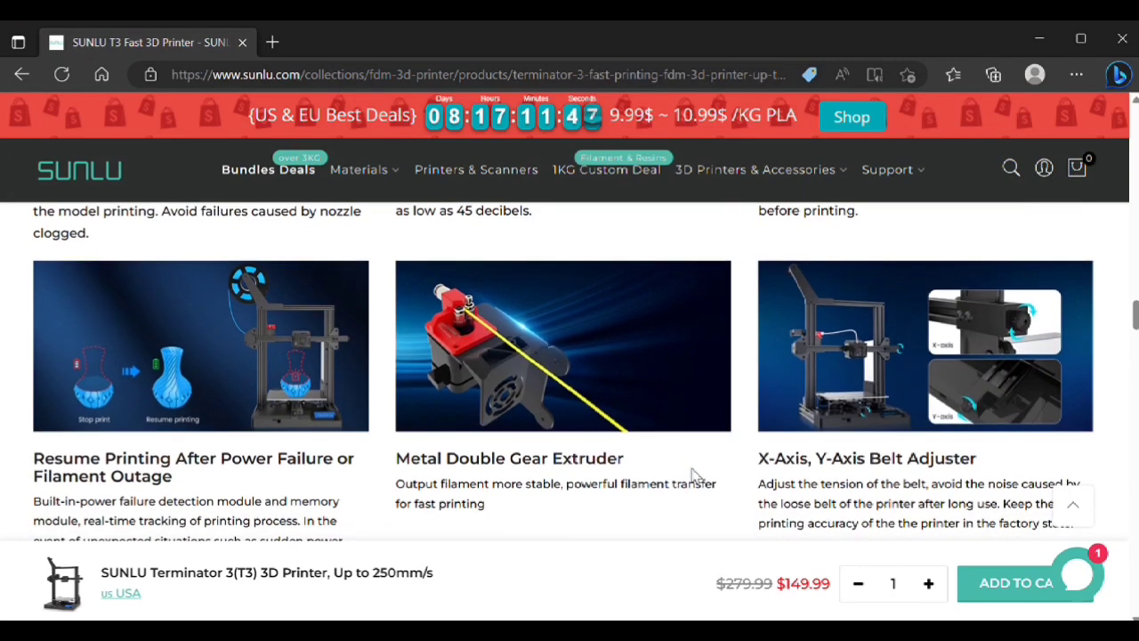
pyautogui.scroll(-1, 695, 476)
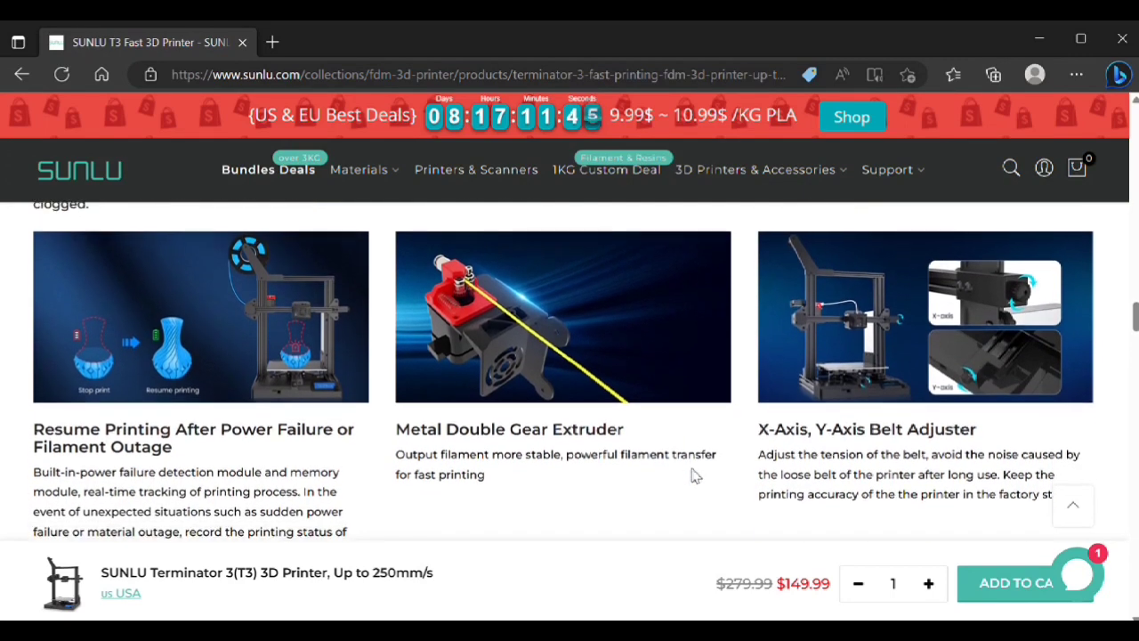
pyautogui.scroll(-2, 695, 476)
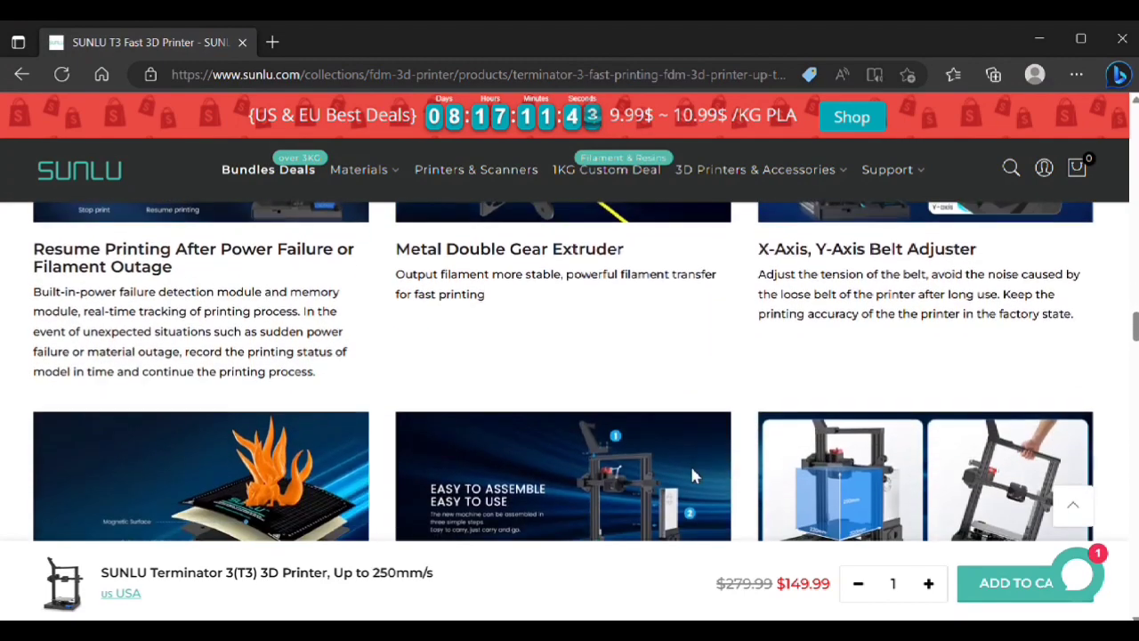
pyautogui.scroll(-2, 695, 476)
pyautogui.scroll(-1, 695, 476)
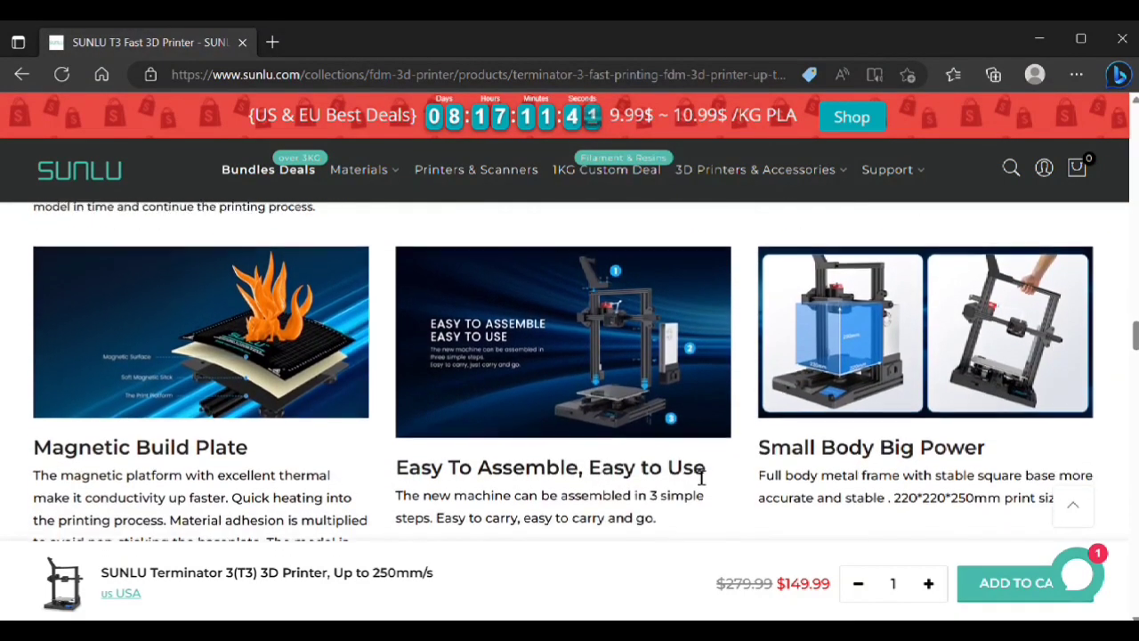
pyautogui.scroll(-1, 701, 478)
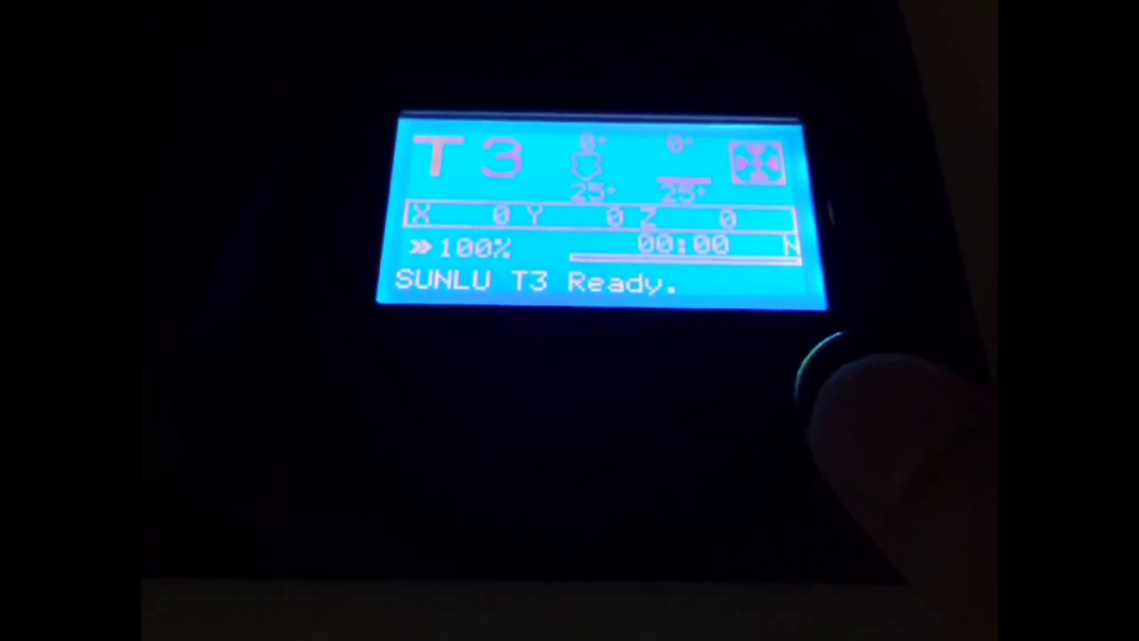
pyautogui.press('Return')
pyautogui.scroll(-6, 819, 400)
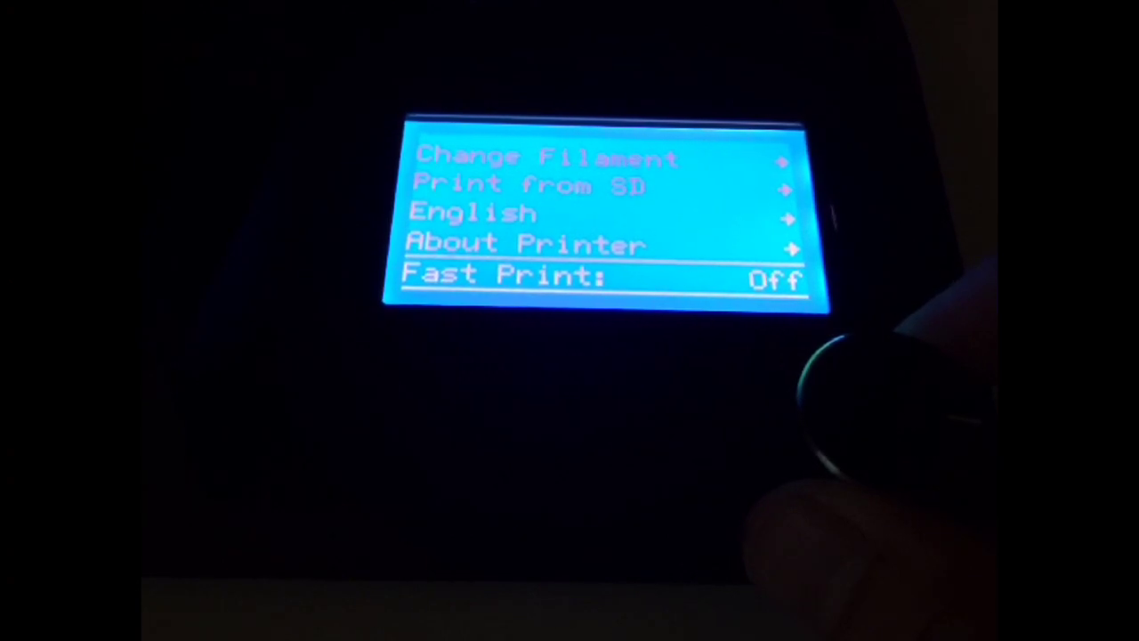
pyautogui.press('Up')
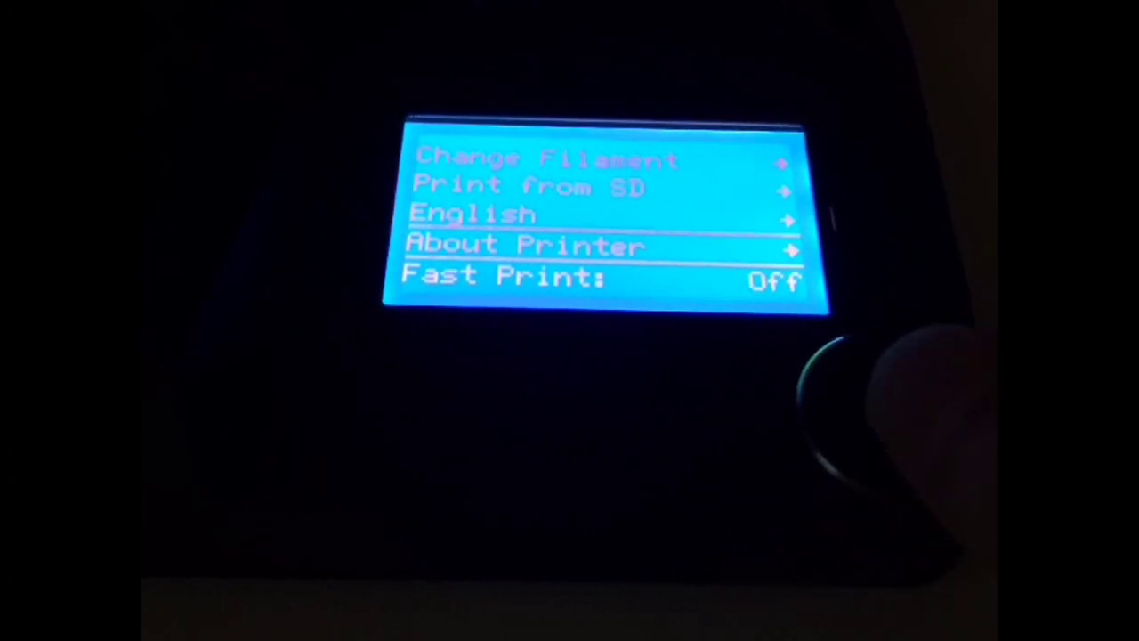
pyautogui.press('Return')
pyautogui.press('Down')
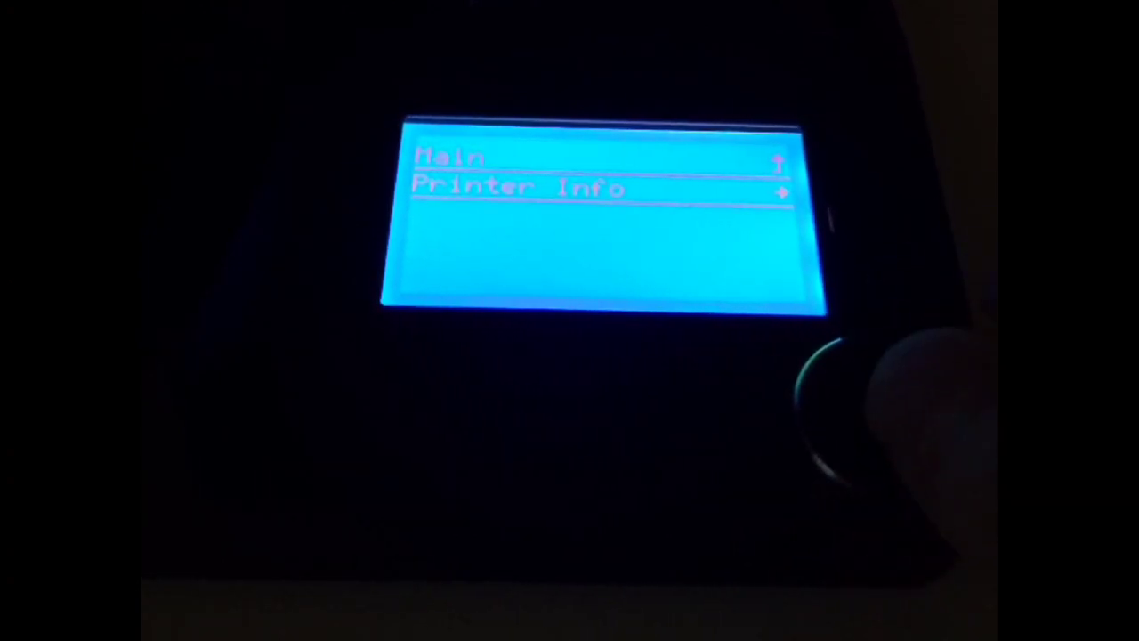
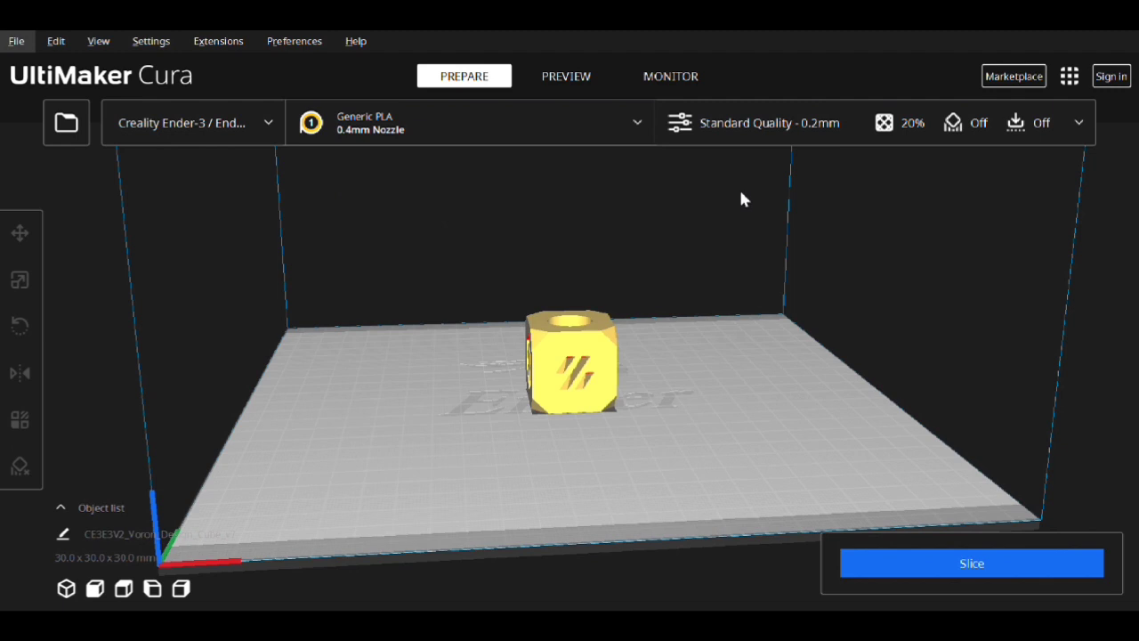
# Change the print settings profile to Low Quality - 0.28 mm
pyautogui.click(1078, 125)
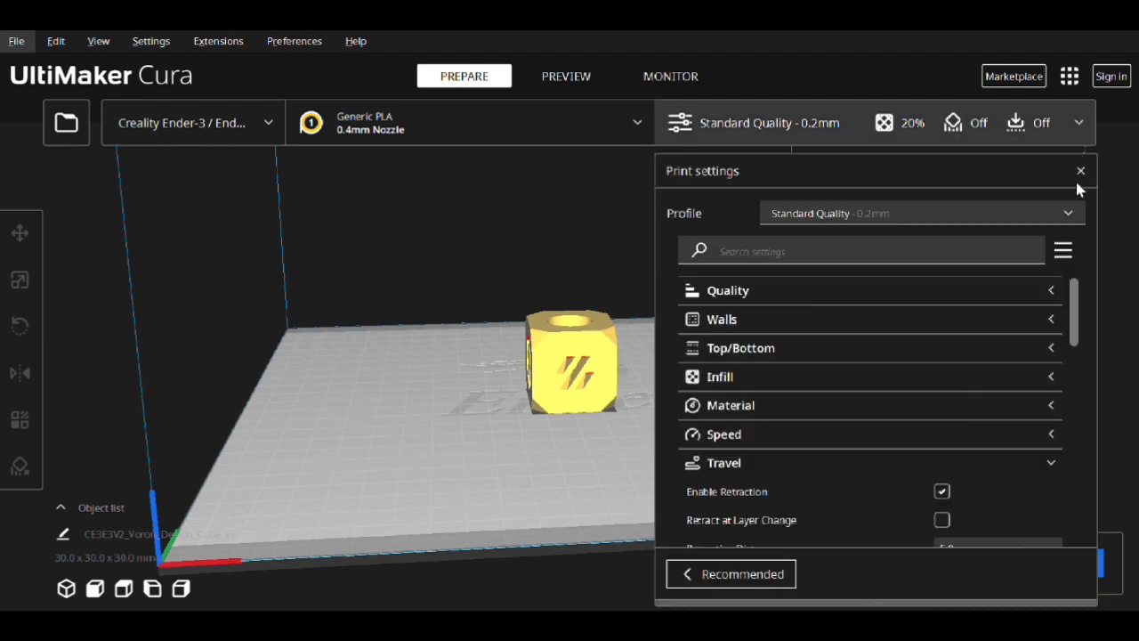
pyautogui.click(1074, 219)
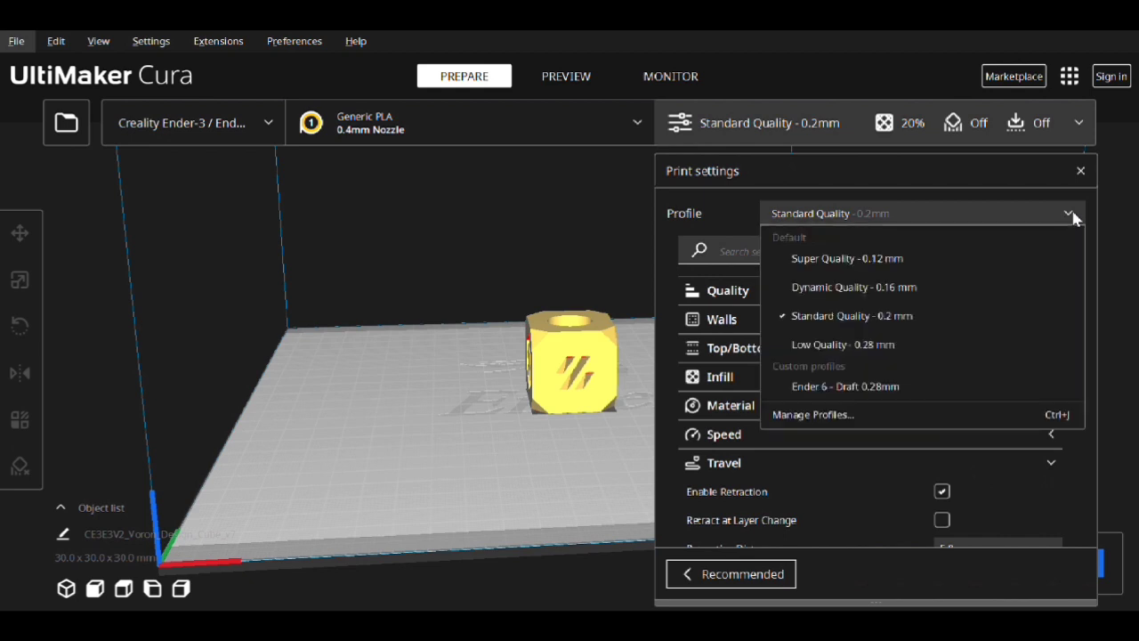
pyautogui.click(850, 346)
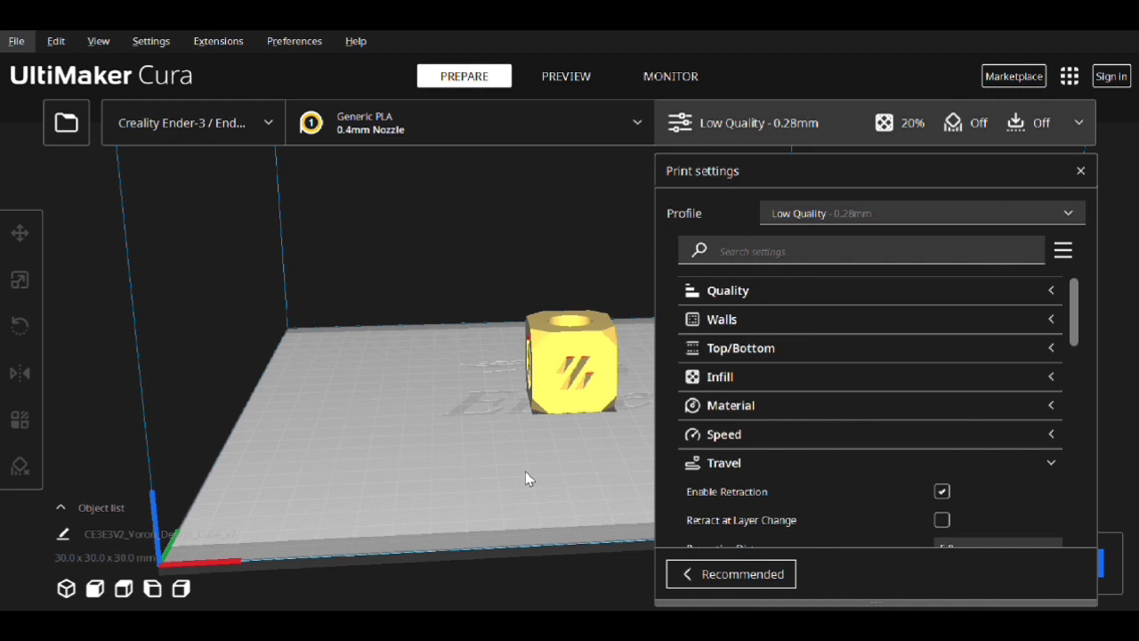
pyautogui.click(1080, 172)
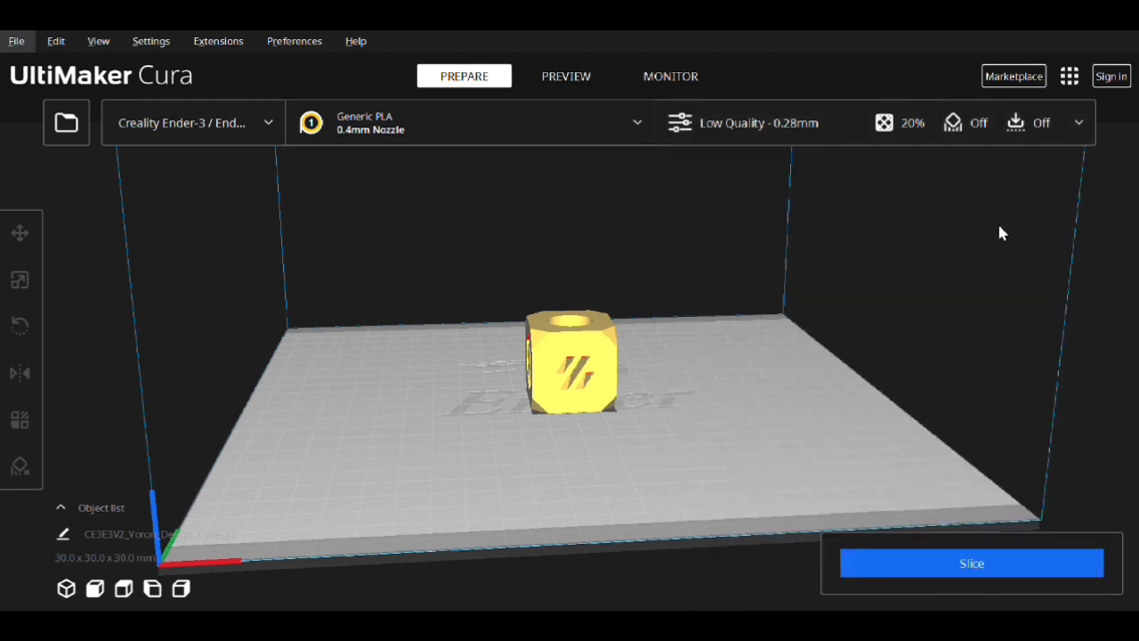
# Scale the cube uniformly to 20 mm on X, Y and Z, and deselect it
pyautogui.click(562, 347)
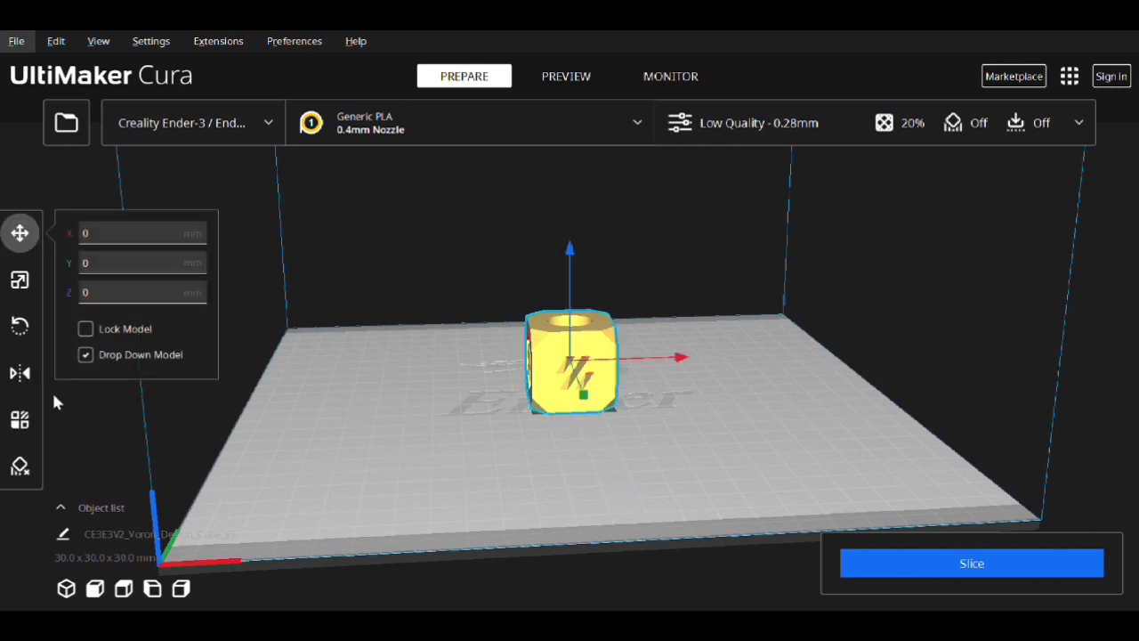
pyautogui.click(27, 285)
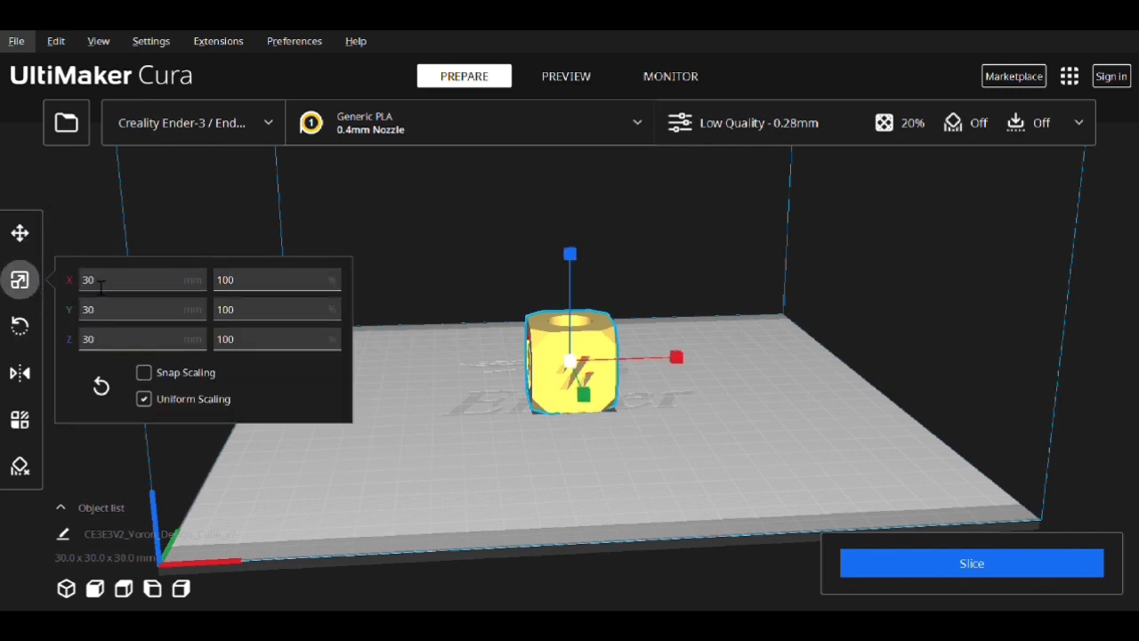
pyautogui.click(97, 289)
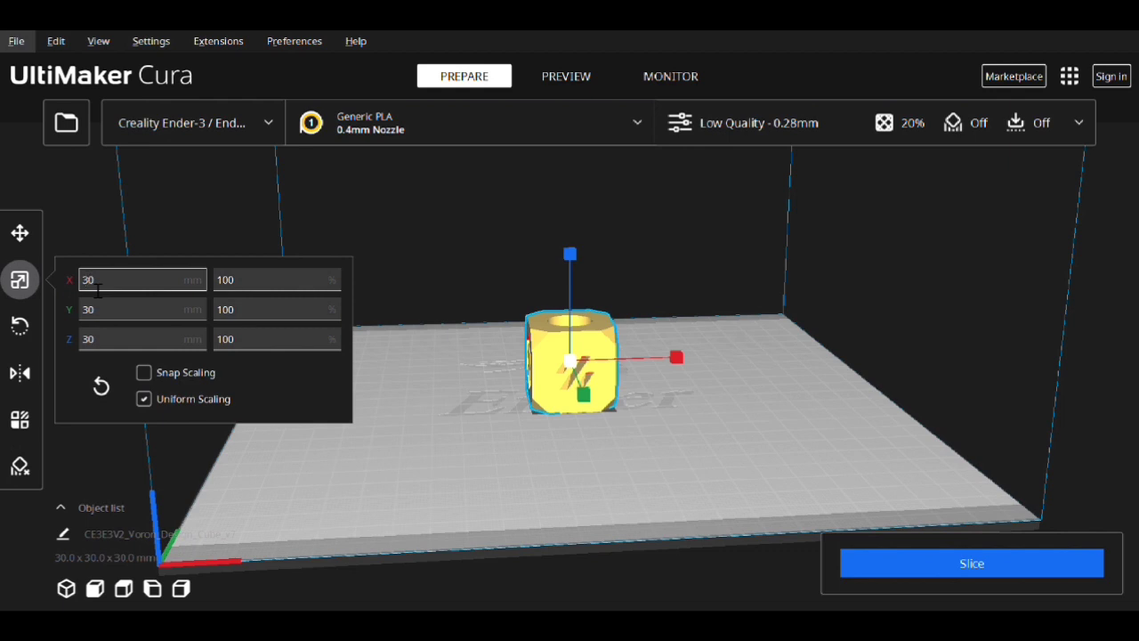
pyautogui.press('Return')
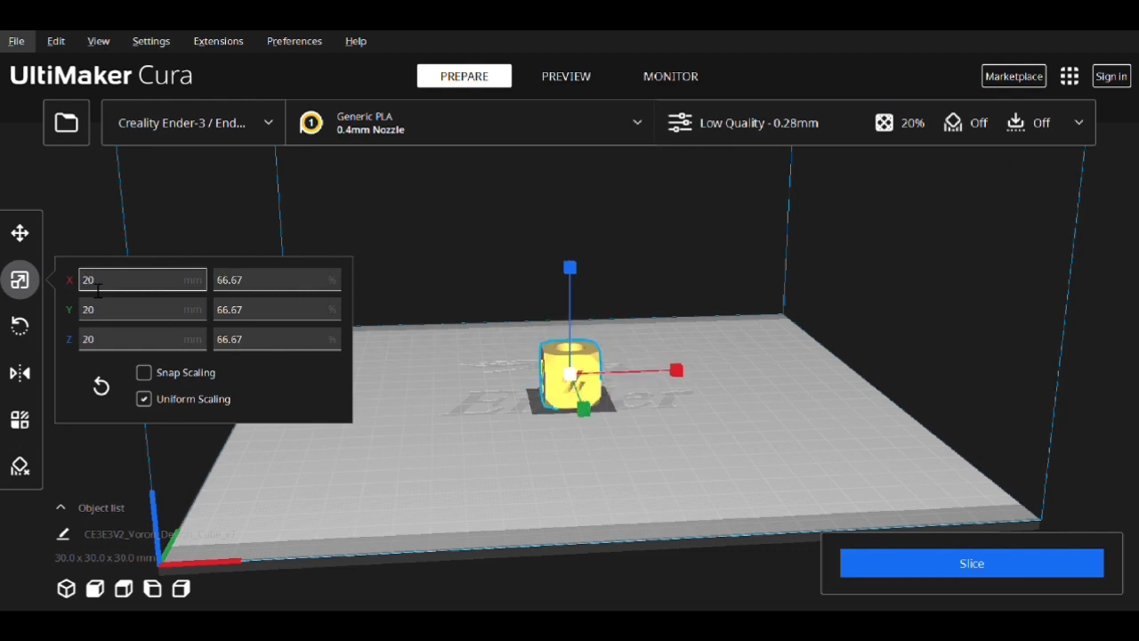
pyautogui.click(430, 482)
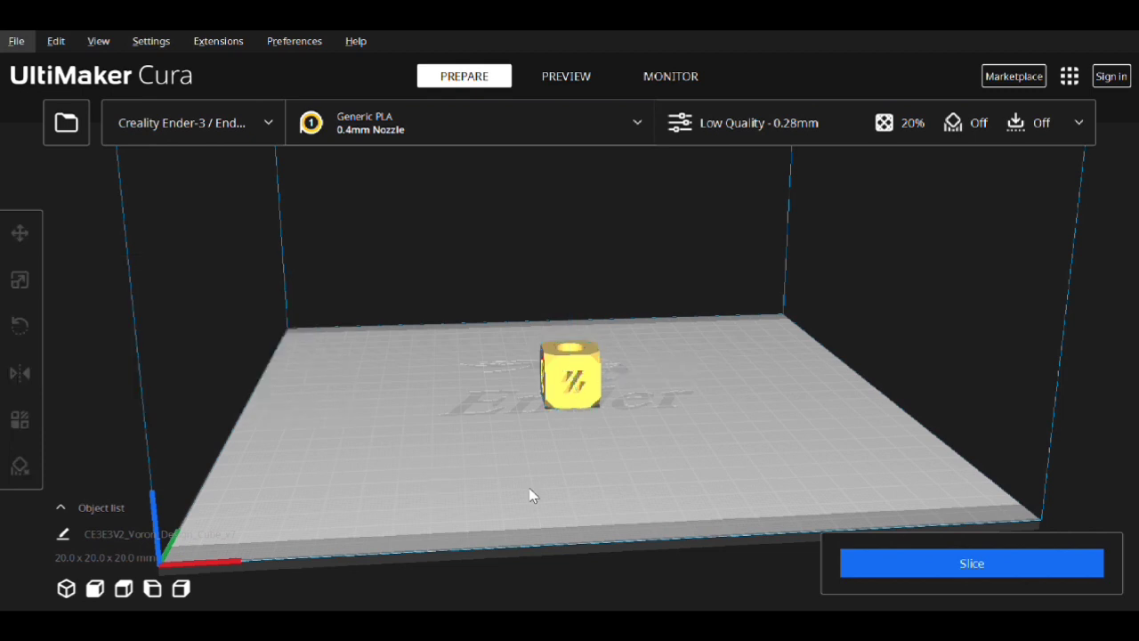
# Slice the resized cube and check the Speed section of its print settings
pyautogui.click(952, 577)
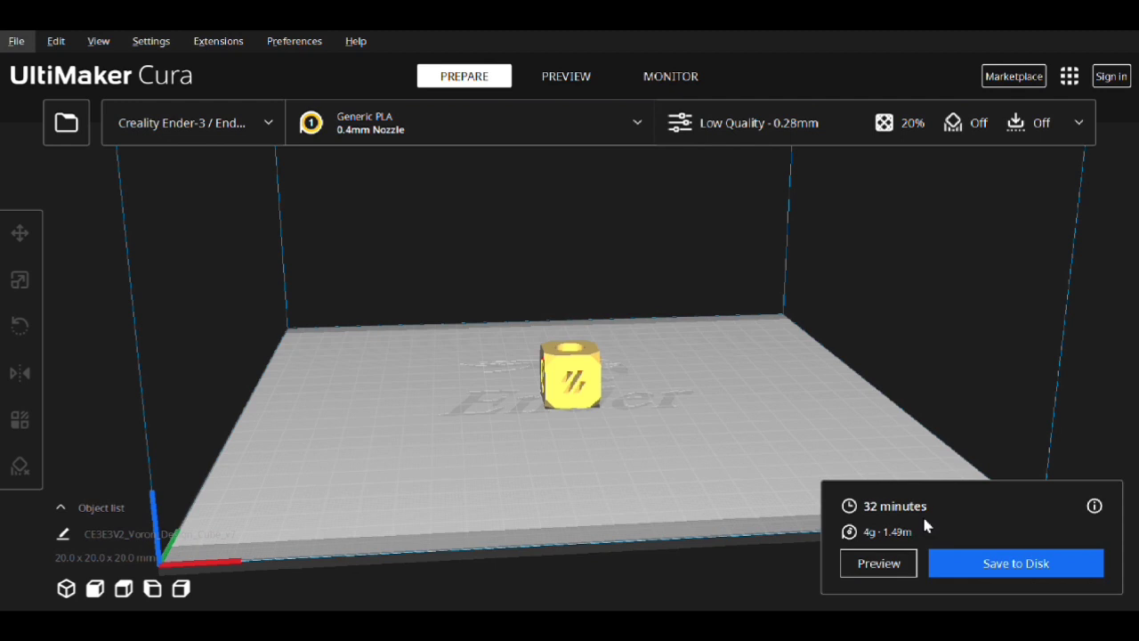
pyautogui.click(1077, 129)
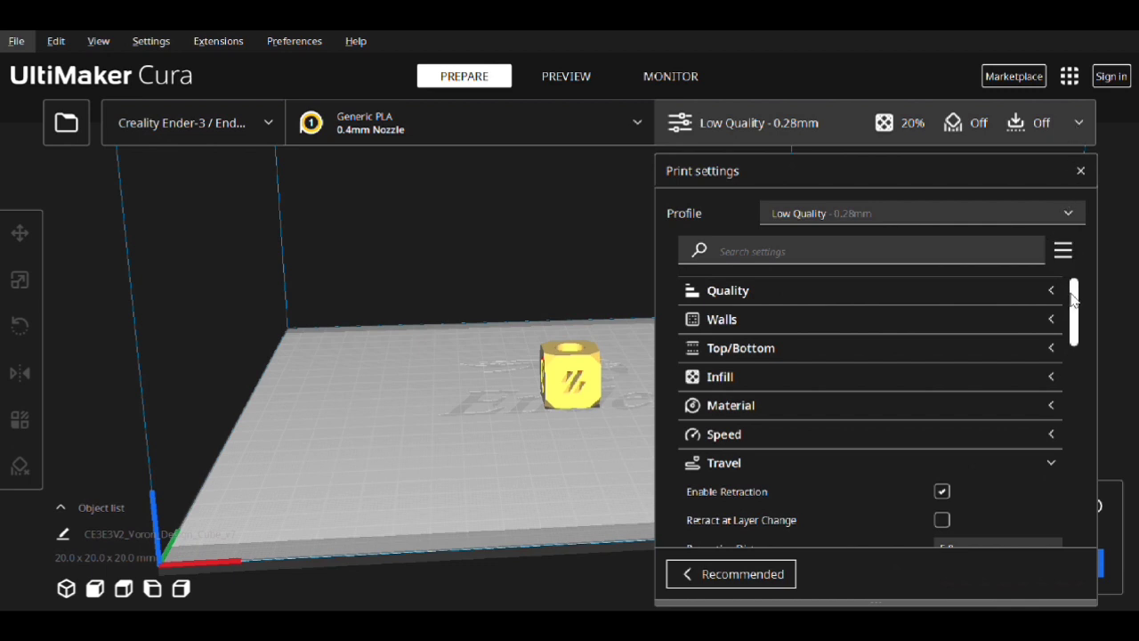
pyautogui.click(1052, 435)
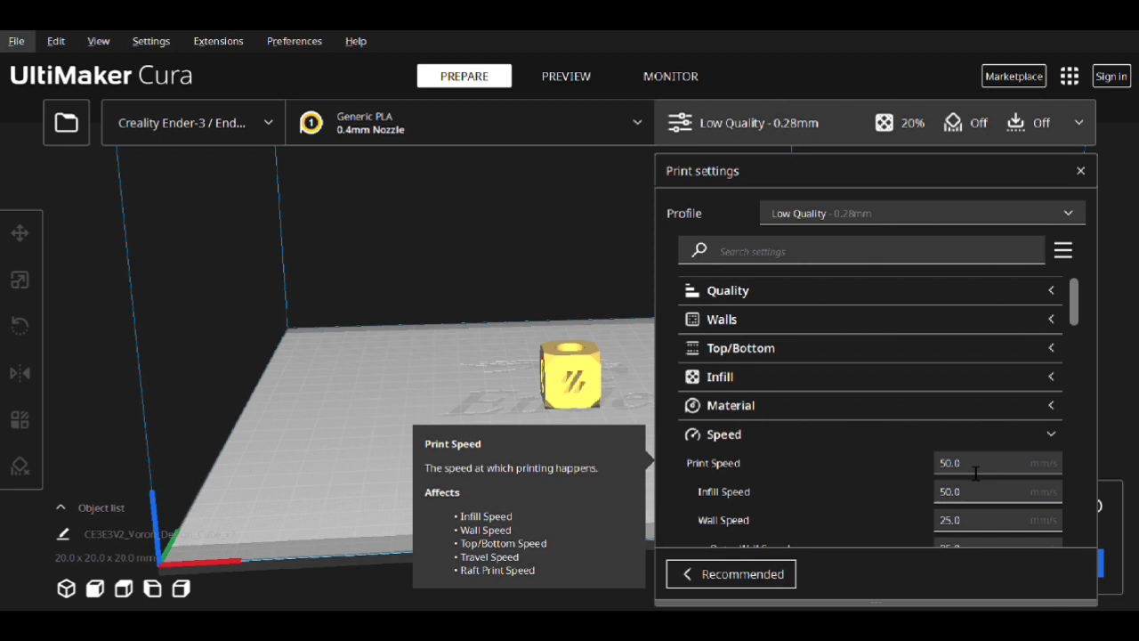
pyautogui.click(1081, 171)
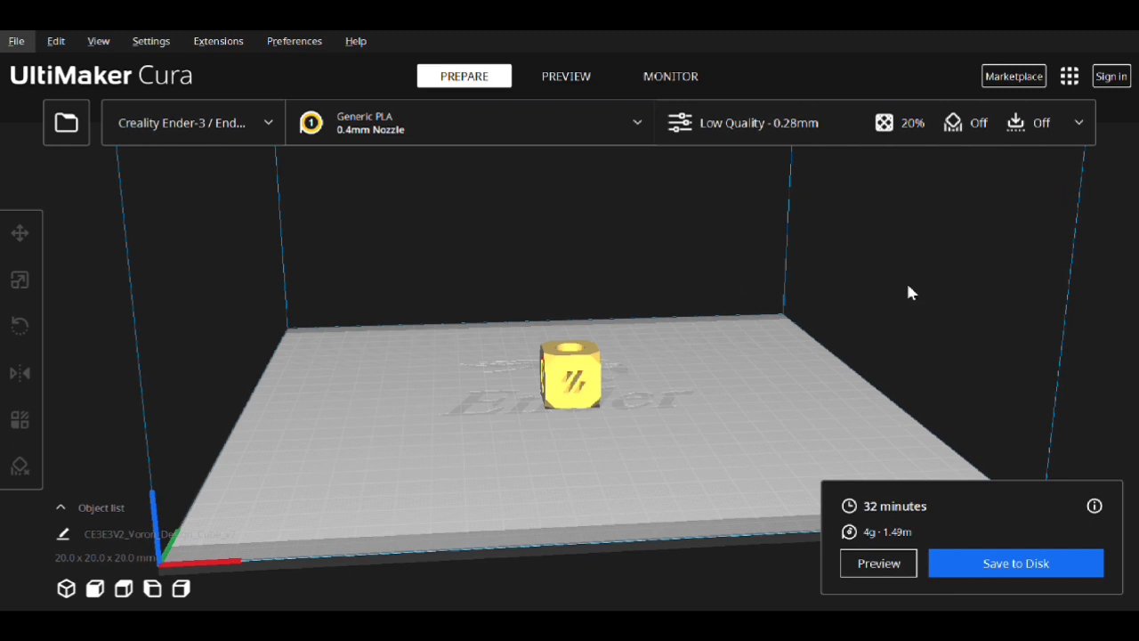